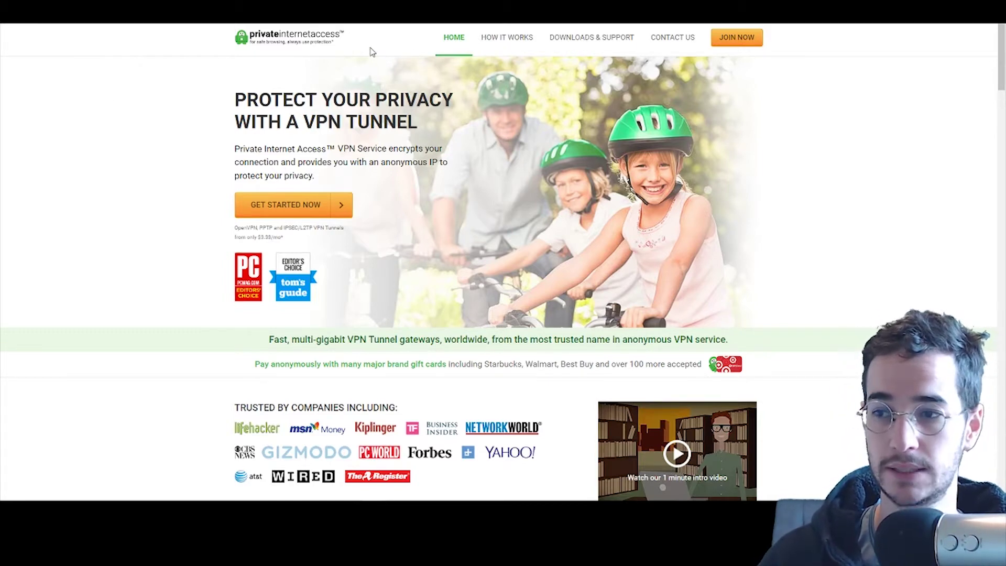
Step: Open the PIA VPN plans page and scroll down to the plan list
{"action": "left_click", "coordinate": [308, 208]}
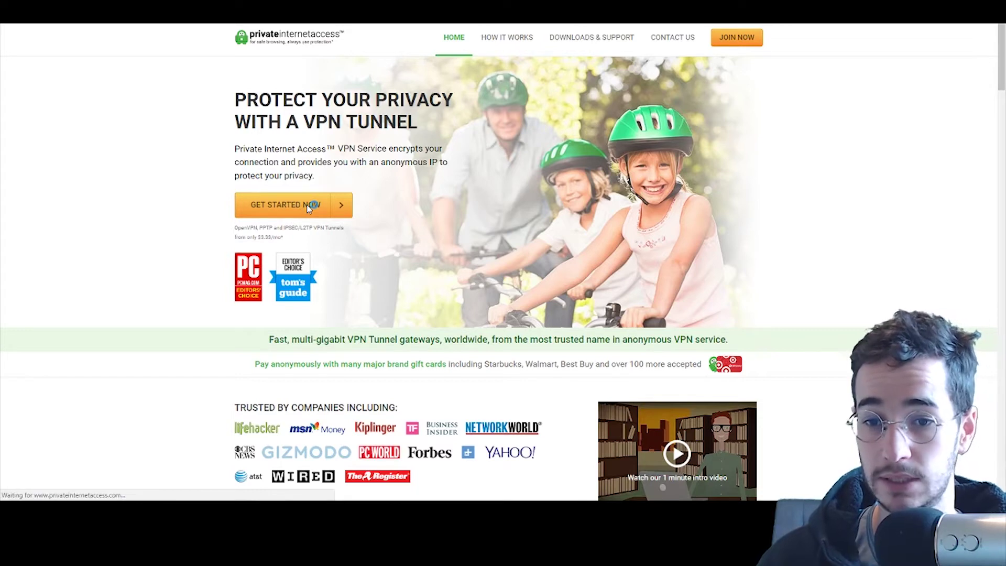
{"action": "scroll", "coordinate": [202, 148], "scroll_direction": "down", "scroll_amount": 3}
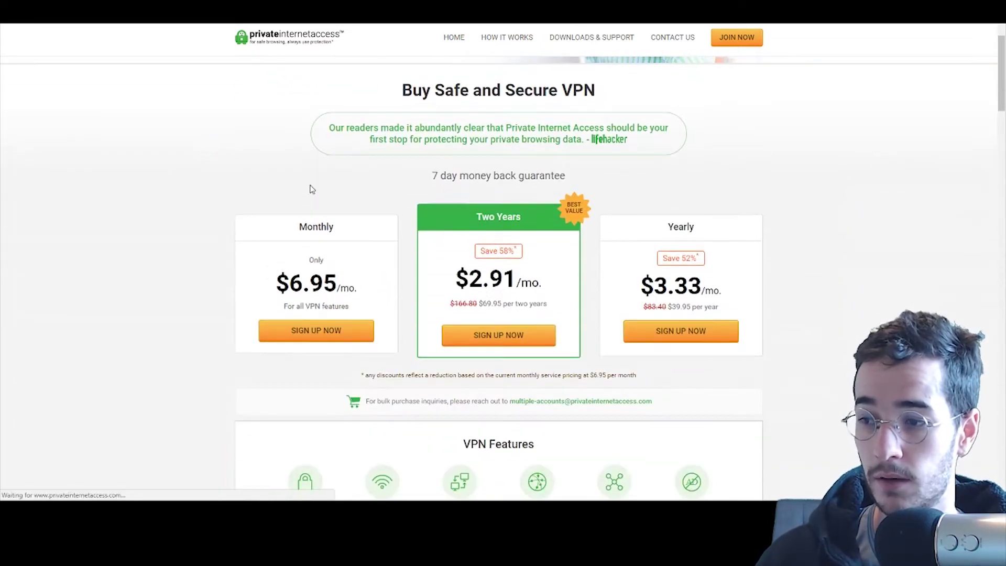
{"action": "scroll", "coordinate": [312, 192], "scroll_direction": "down", "scroll_amount": 1}
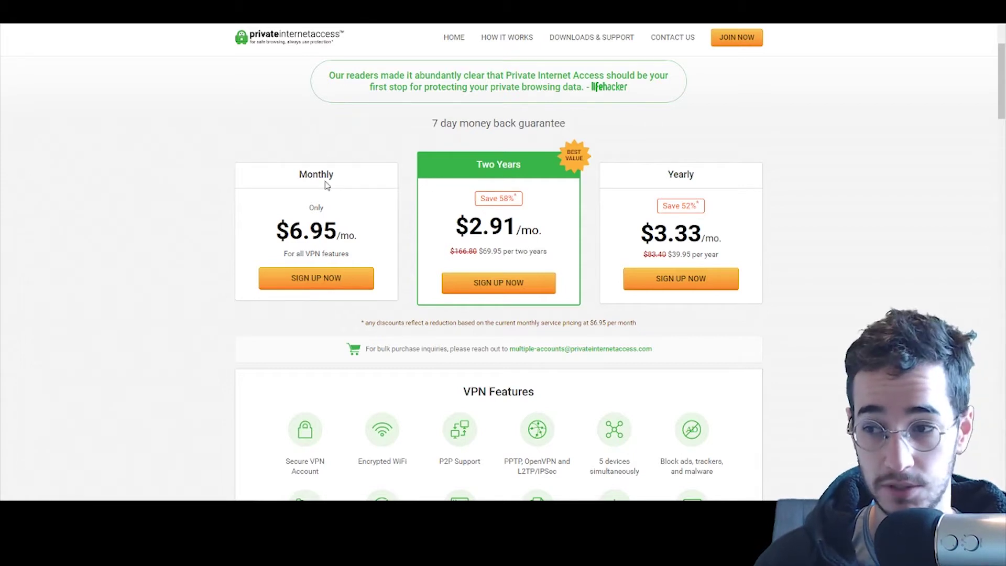
Step: Highlight the Monthly plan name and the $2.91/mo. price while comparing the plans
{"action": "left_click_drag", "start_coordinate": [338, 175], "coordinate": [252, 175]}
{"action": "left_click", "coordinate": [280, 195]}
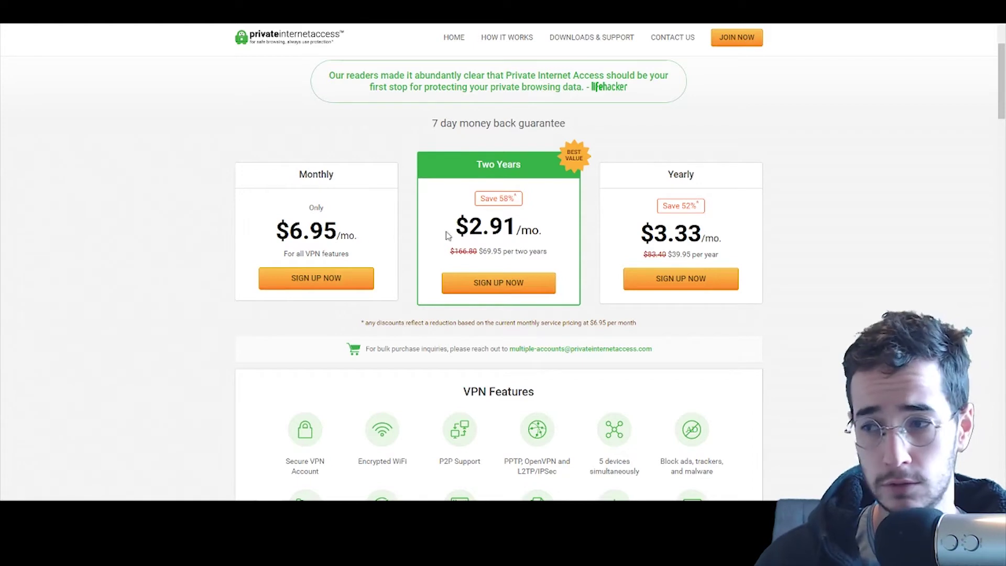
{"action": "left_click_drag", "start_coordinate": [547, 244], "coordinate": [451, 225]}
{"action": "left_click", "coordinate": [545, 245]}
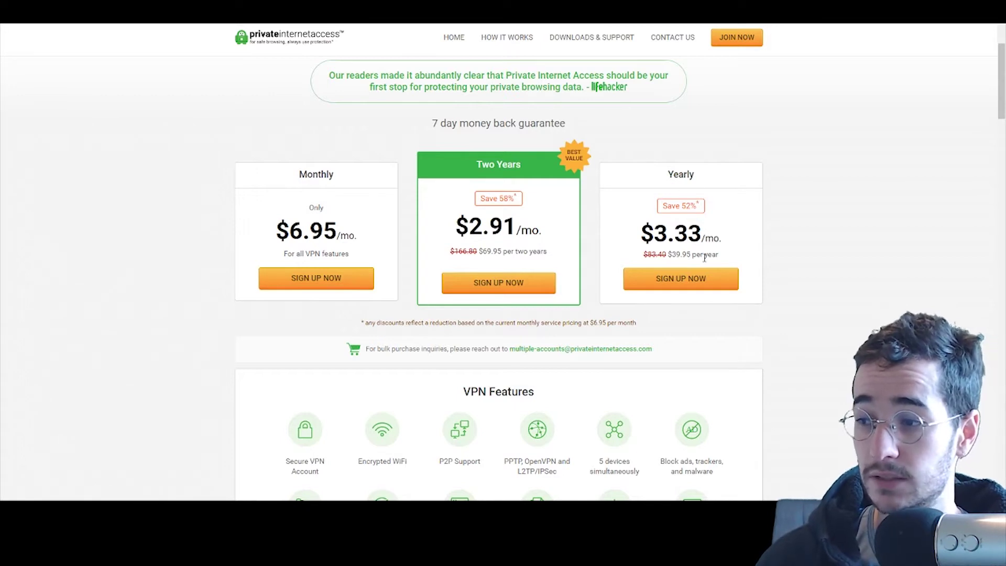
{"action": "scroll", "coordinate": [705, 262], "scroll_direction": "down", "scroll_amount": 1}
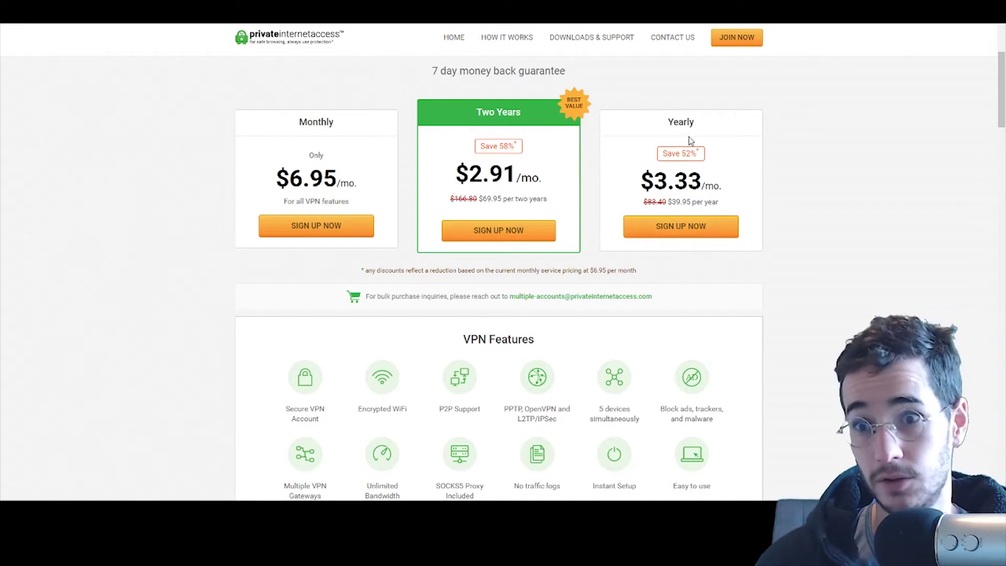
{"action": "scroll", "coordinate": [361, 231], "scroll_direction": "up", "scroll_amount": 4}
Step: Start the Monthly plan sign-up, look over the payment method choices, then dismiss them
{"action": "scroll", "coordinate": [337, 225], "scroll_direction": "down", "scroll_amount": 4}
{"action": "left_click", "coordinate": [348, 229]}
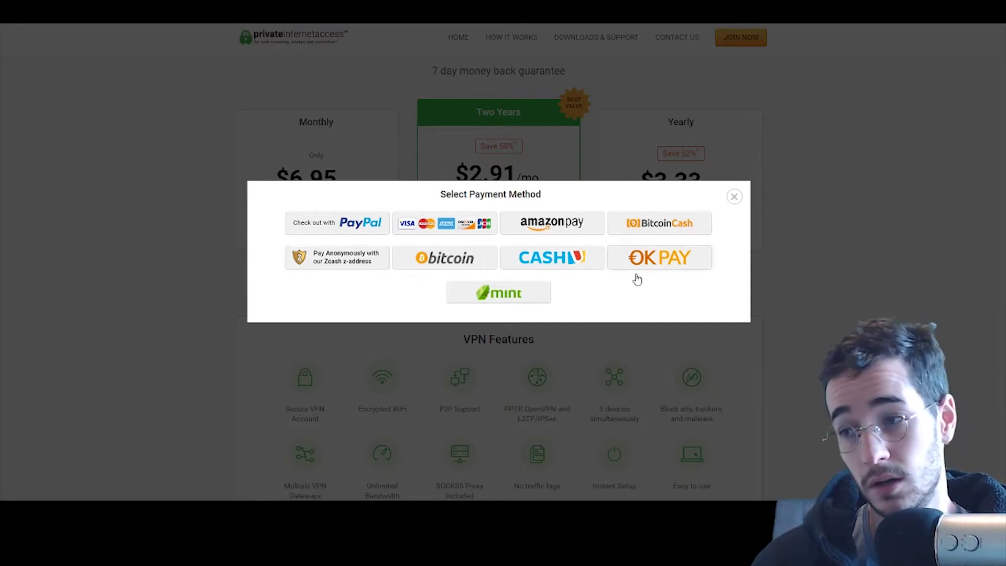
{"action": "left_click", "coordinate": [733, 196]}
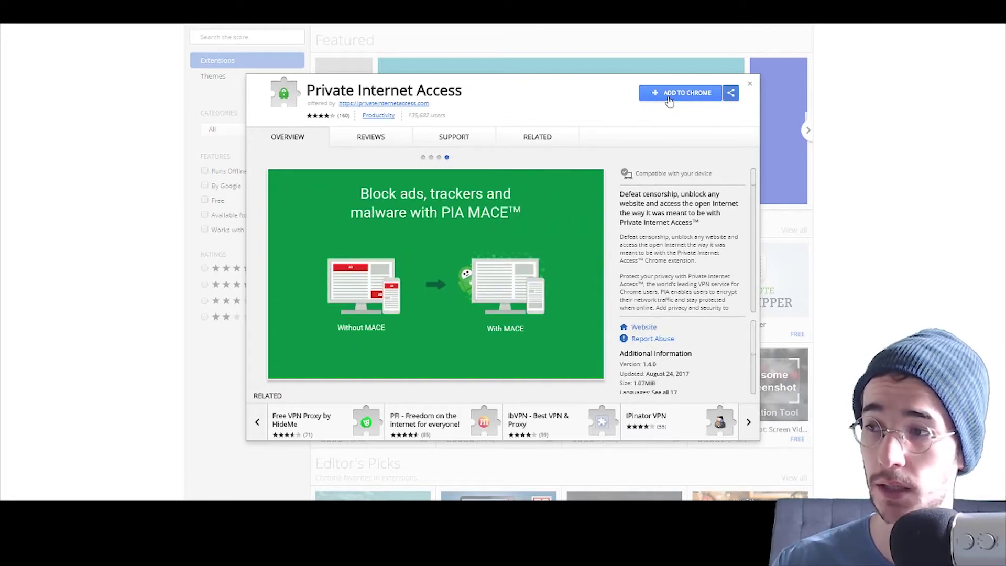
Step: Add the Private Internet Access extension to Chrome and confirm the installation
{"action": "left_click", "coordinate": [668, 99]}
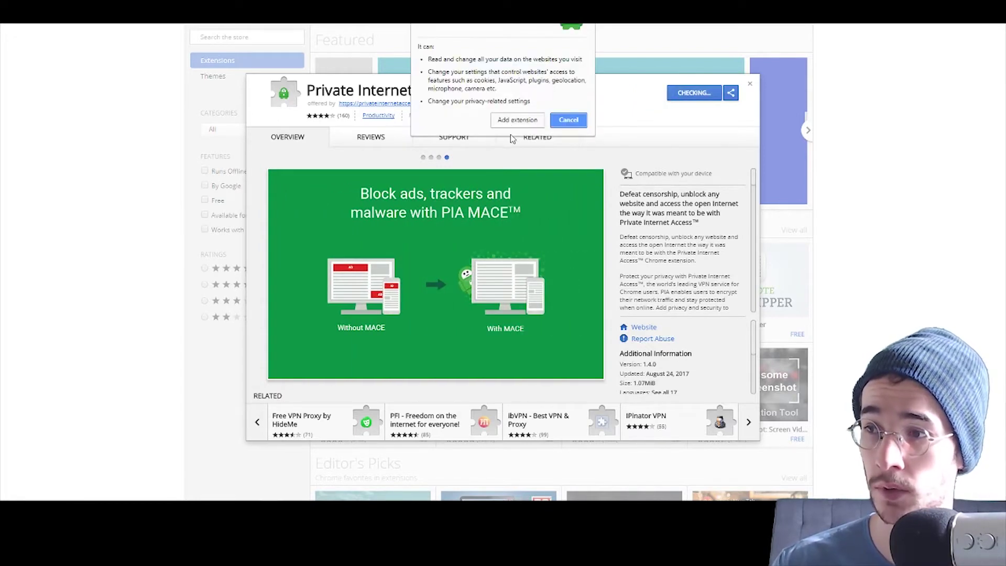
{"action": "left_click", "coordinate": [515, 123]}
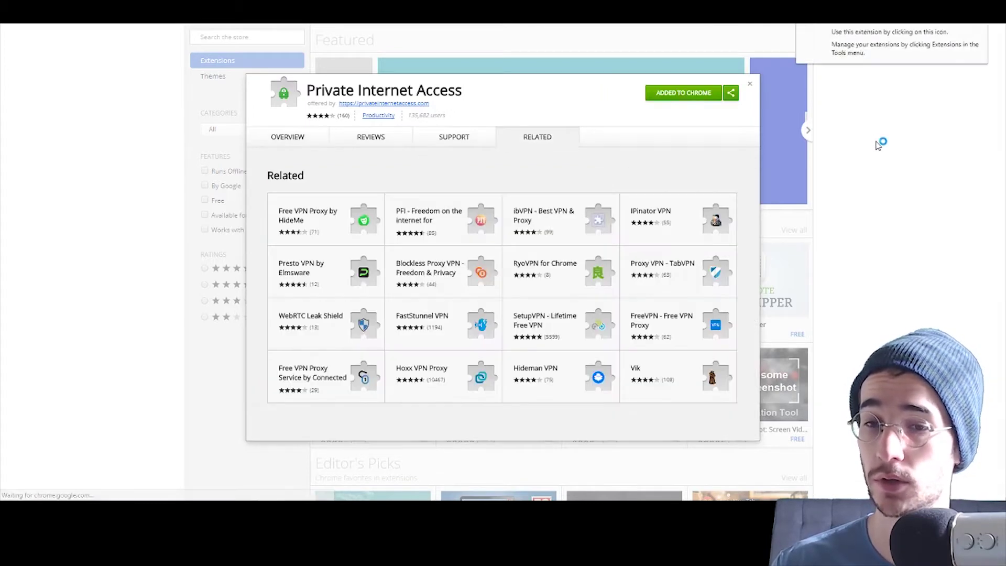
Step: Close the extension details and log in to the PIA VPN account
{"action": "left_click", "coordinate": [750, 85]}
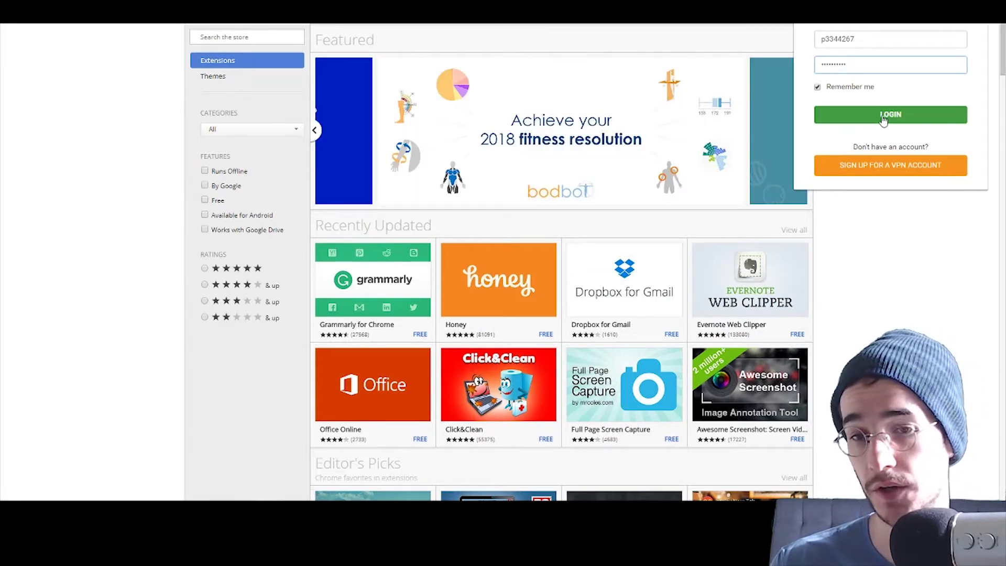
{"action": "left_click", "coordinate": [883, 119]}
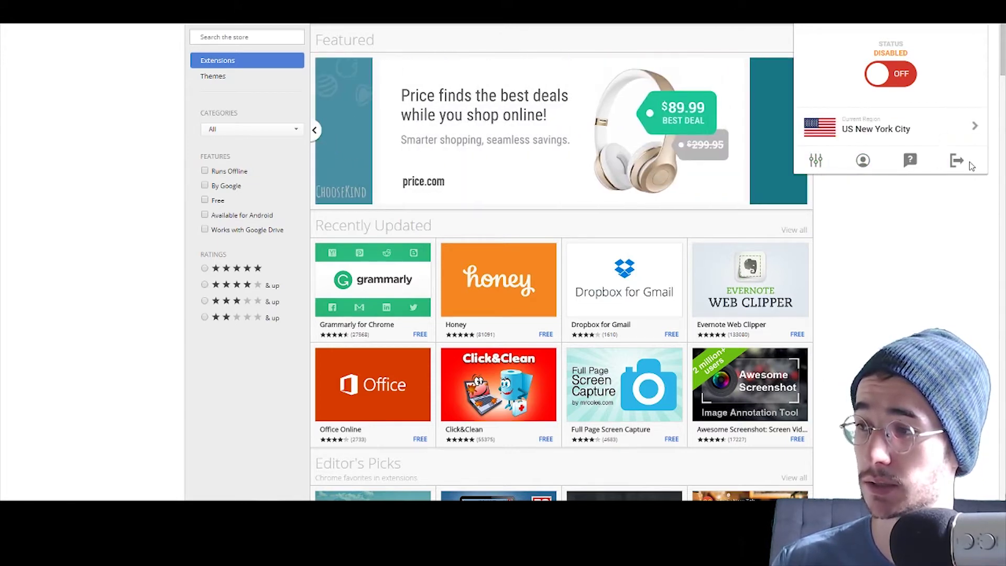
Step: Open the extension settings and expand then collapse Security, Privacy, Tracking and Extension in turn
{"action": "left_click", "coordinate": [816, 162]}
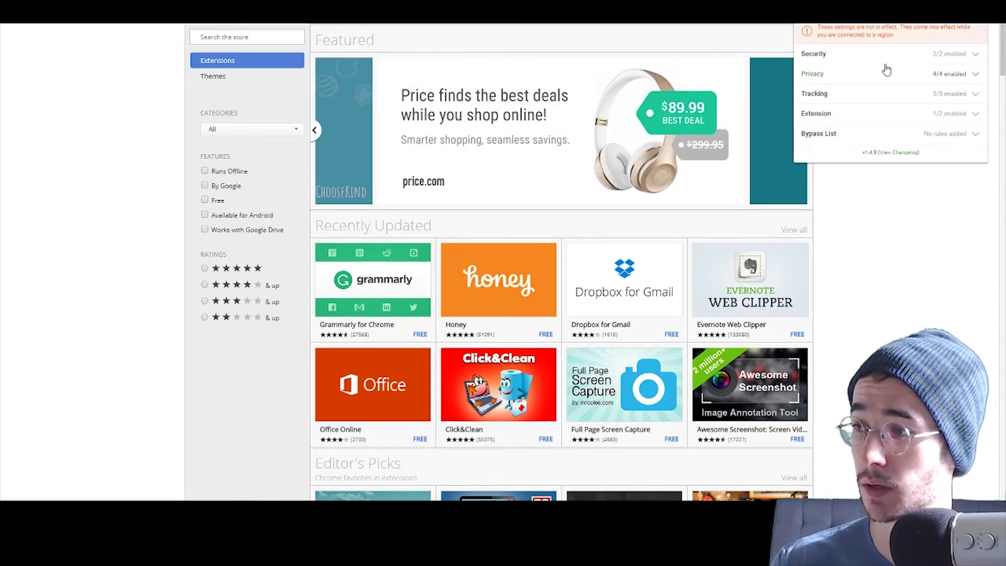
{"action": "left_click", "coordinate": [969, 57]}
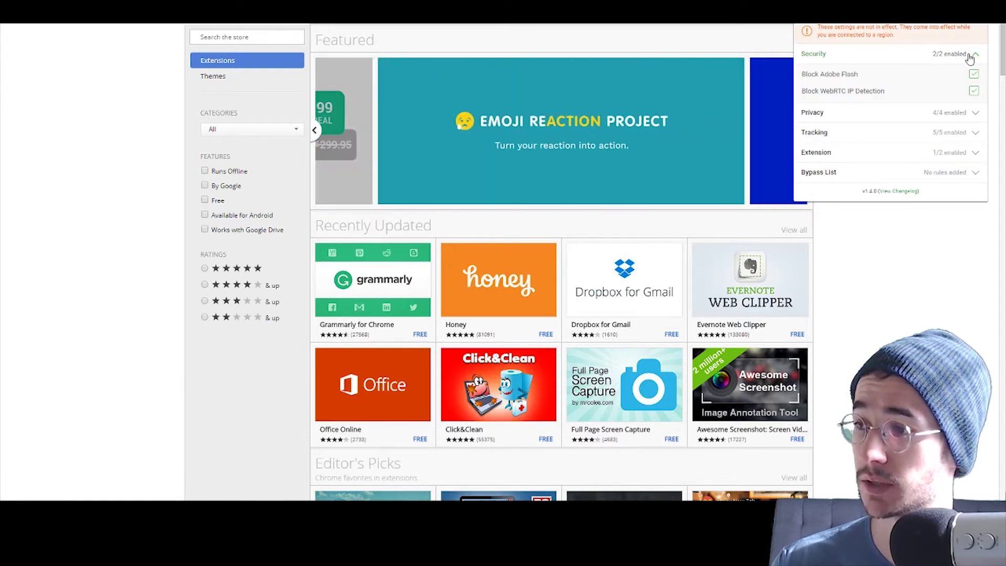
{"action": "left_click", "coordinate": [970, 55]}
{"action": "left_click", "coordinate": [972, 76]}
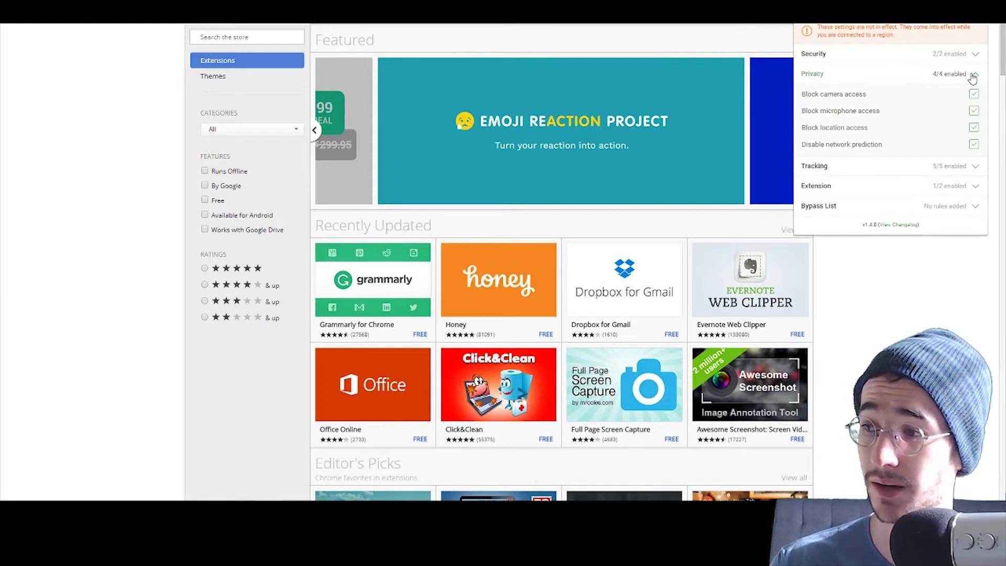
{"action": "left_click", "coordinate": [972, 76]}
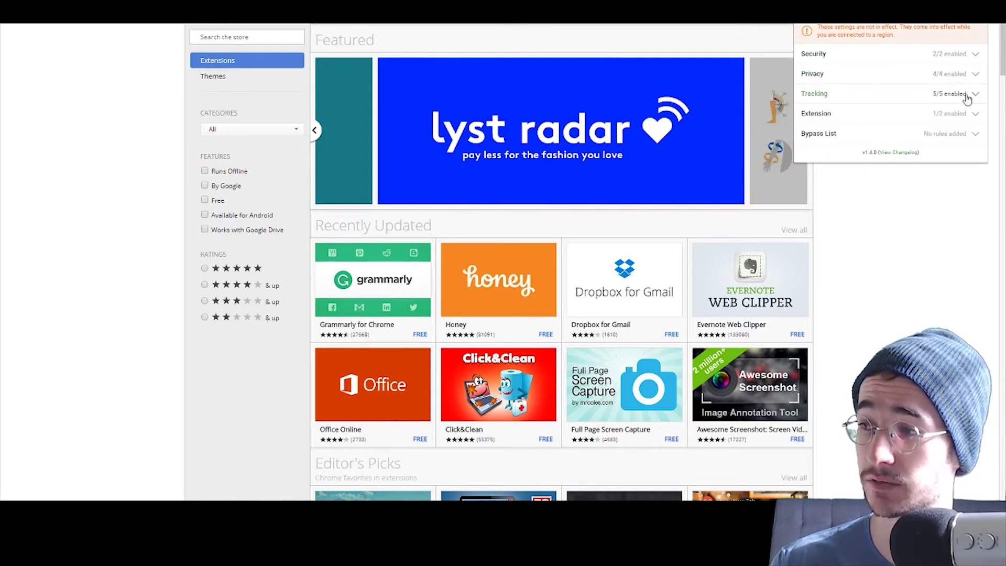
{"action": "left_click", "coordinate": [965, 95]}
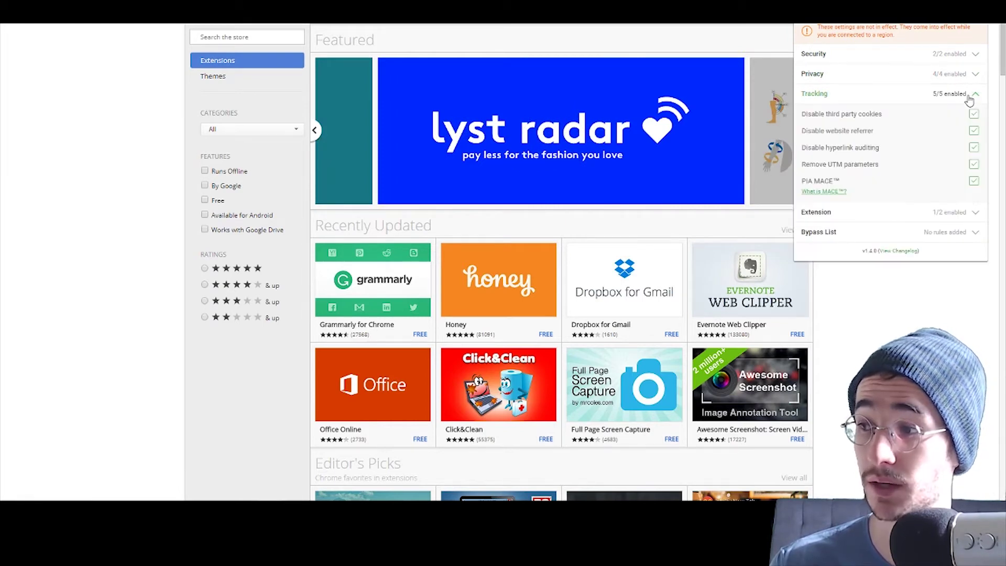
{"action": "left_click", "coordinate": [969, 97]}
{"action": "left_click", "coordinate": [954, 115]}
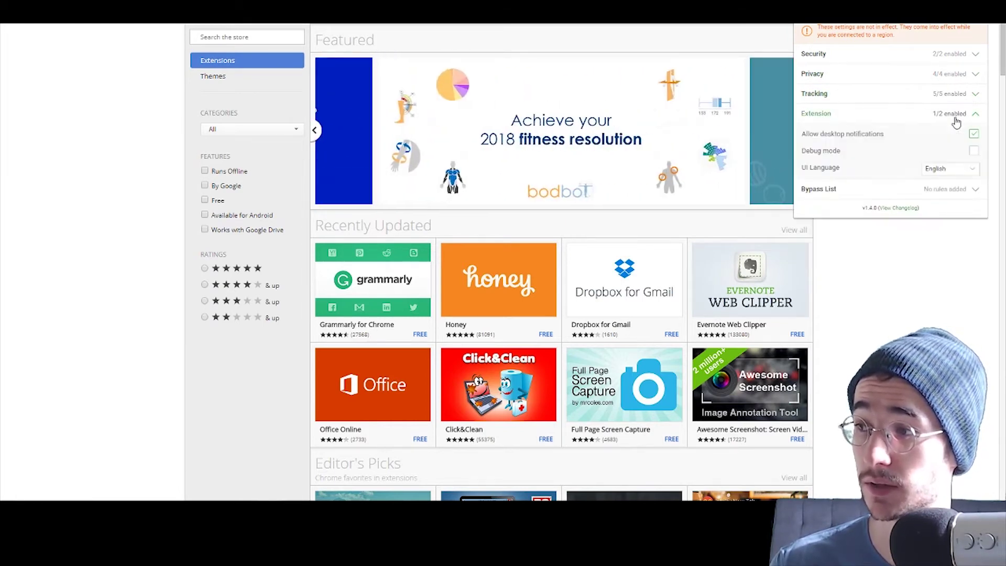
{"action": "left_click", "coordinate": [955, 121]}
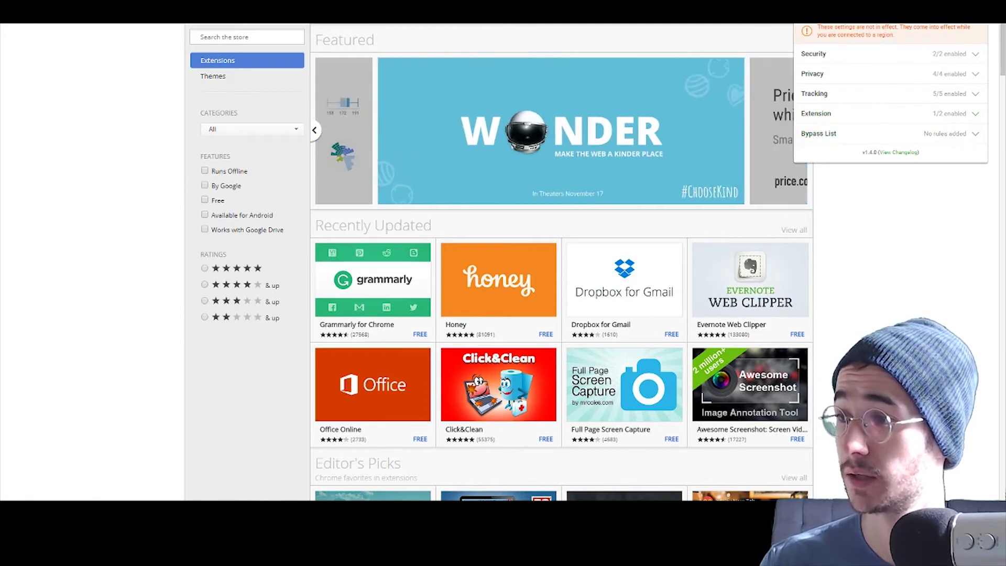
Step: Turn the VPN on, highlight the new public IP 107.182.230.243, then go back to the Web Store
{"action": "left_click", "coordinate": [838, 23]}
{"action": "left_click", "coordinate": [900, 83]}
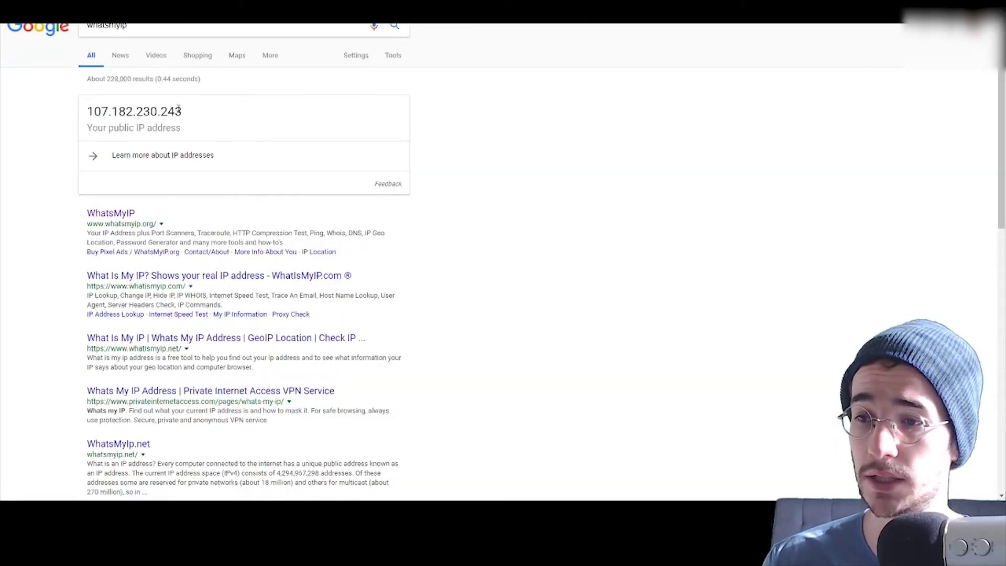
{"action": "left_click_drag", "start_coordinate": [183, 111], "coordinate": [99, 112]}
{"action": "left_click", "coordinate": [199, 105]}
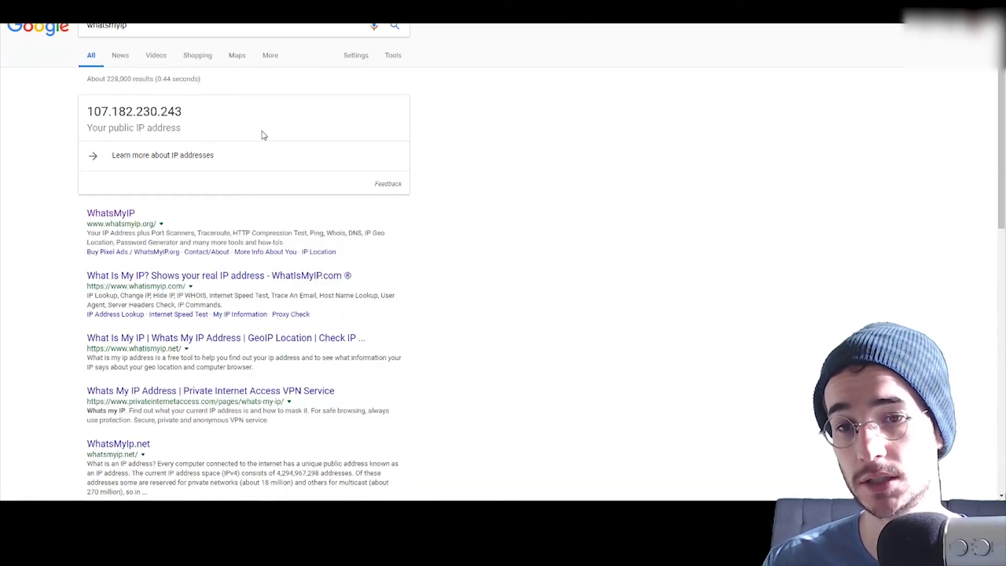
{"action": "key", "text": "alt+Left"}
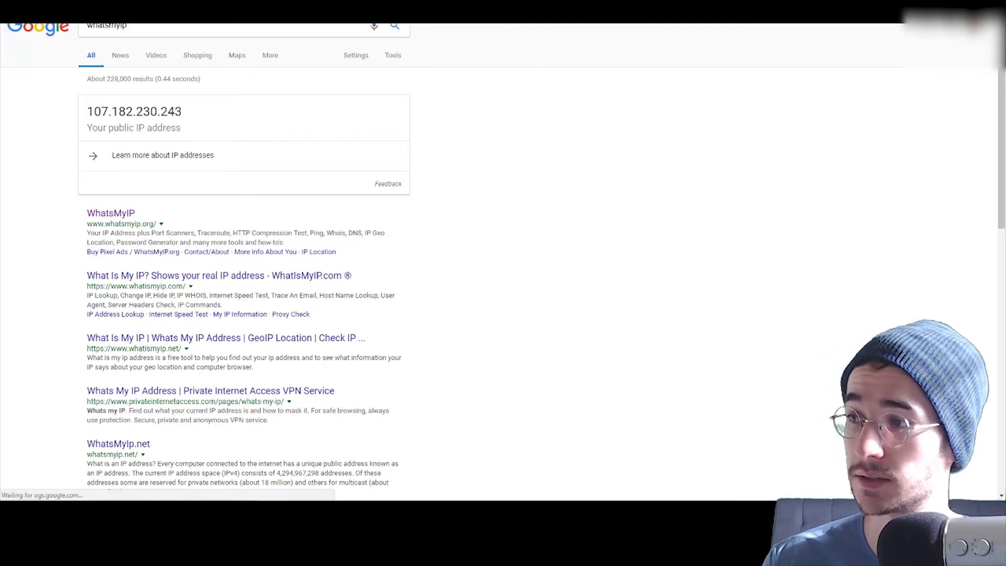
Step: Check the extension shows the VPN ON for US New York City, then open the PIA homepage
{"action": "left_click", "coordinate": [246, 36]}
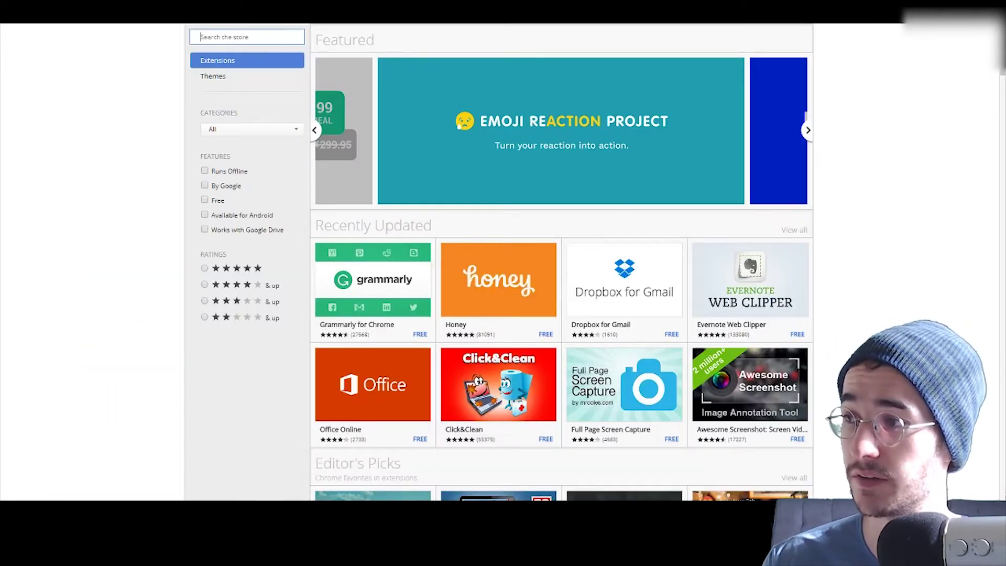
{"action": "left_click", "coordinate": [975, 13]}
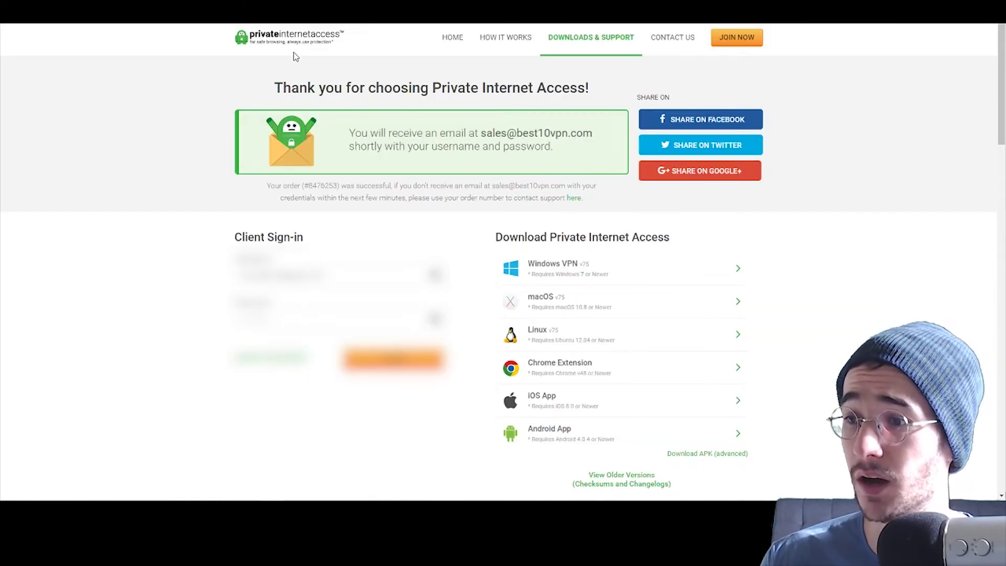
{"action": "left_click", "coordinate": [290, 39]}
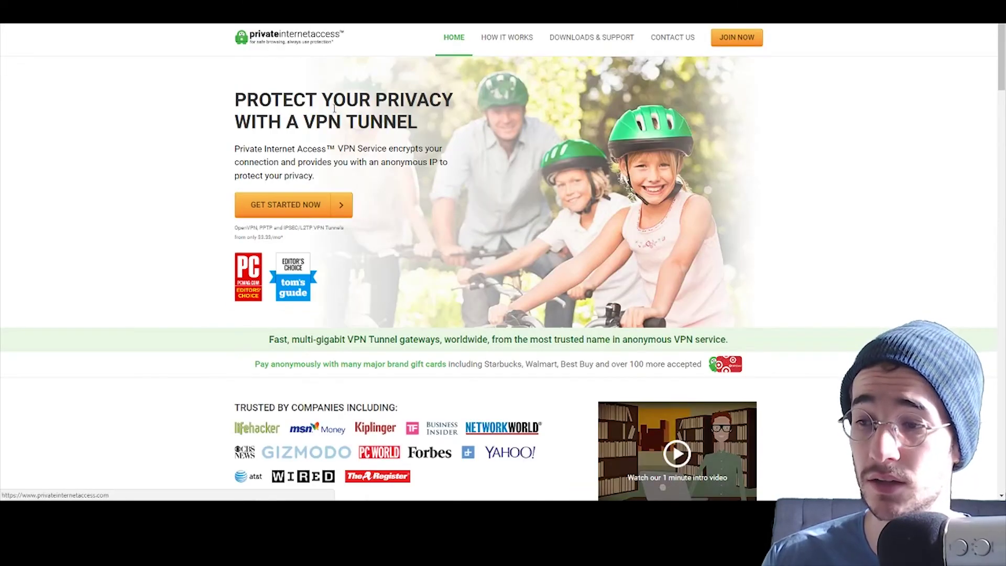
Step: Open the pricing page via GET STARTED NOW and scroll through the Monthly, Two Years and Yearly plans
{"action": "left_click", "coordinate": [304, 215]}
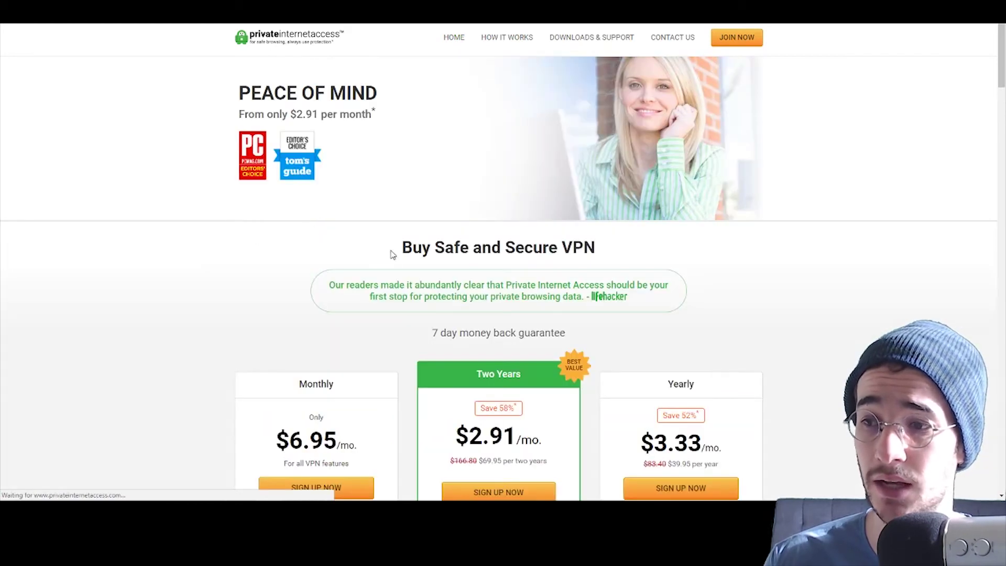
{"action": "scroll", "coordinate": [304, 262], "scroll_direction": "down", "scroll_amount": 3}
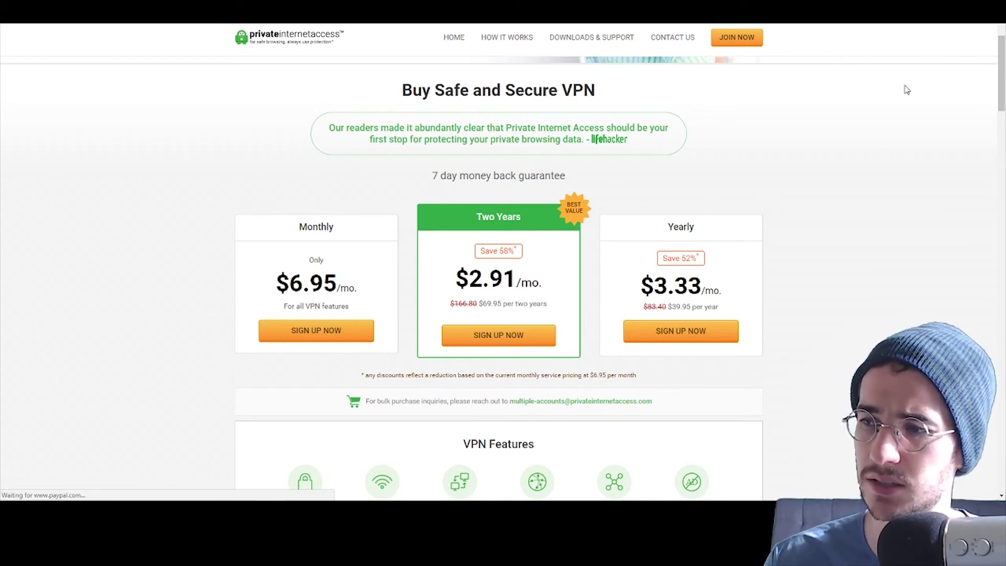
{"action": "scroll", "coordinate": [900, 143], "scroll_direction": "up", "scroll_amount": 2}
{"action": "scroll", "coordinate": [909, 178], "scroll_direction": "up", "scroll_amount": 2}
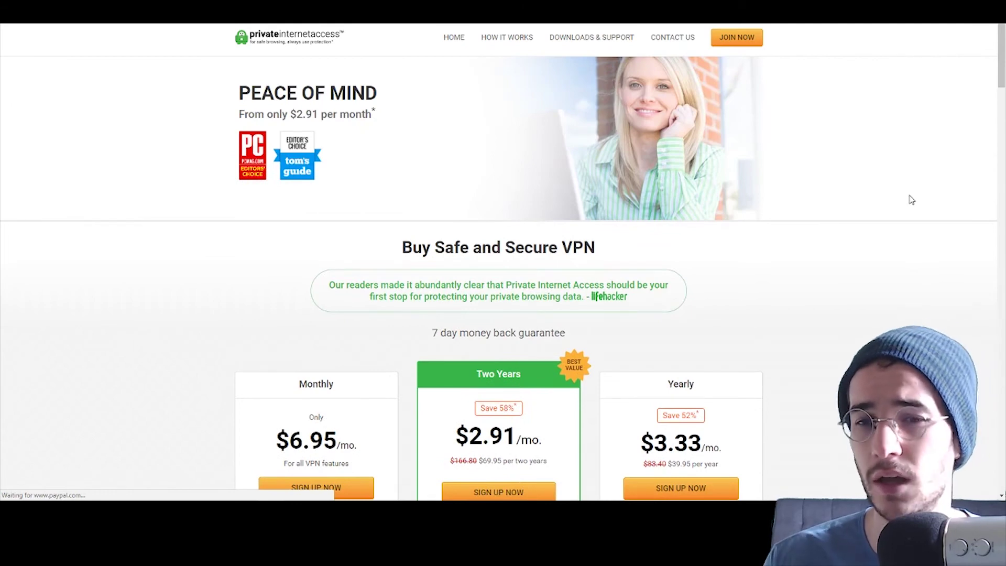
{"action": "scroll", "coordinate": [910, 196], "scroll_direction": "down", "scroll_amount": 1}
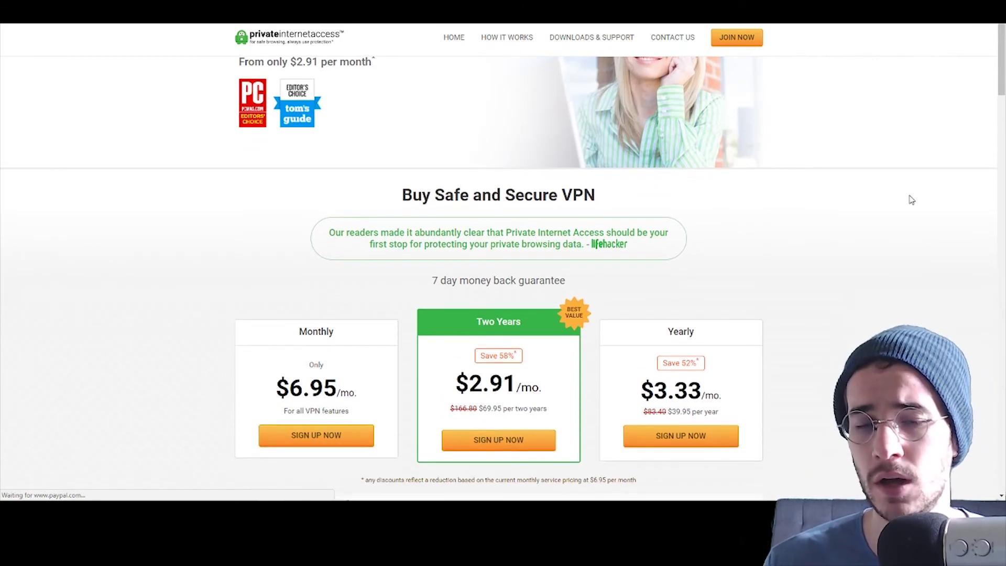
{"action": "scroll", "coordinate": [912, 163], "scroll_direction": "up", "scroll_amount": 1}
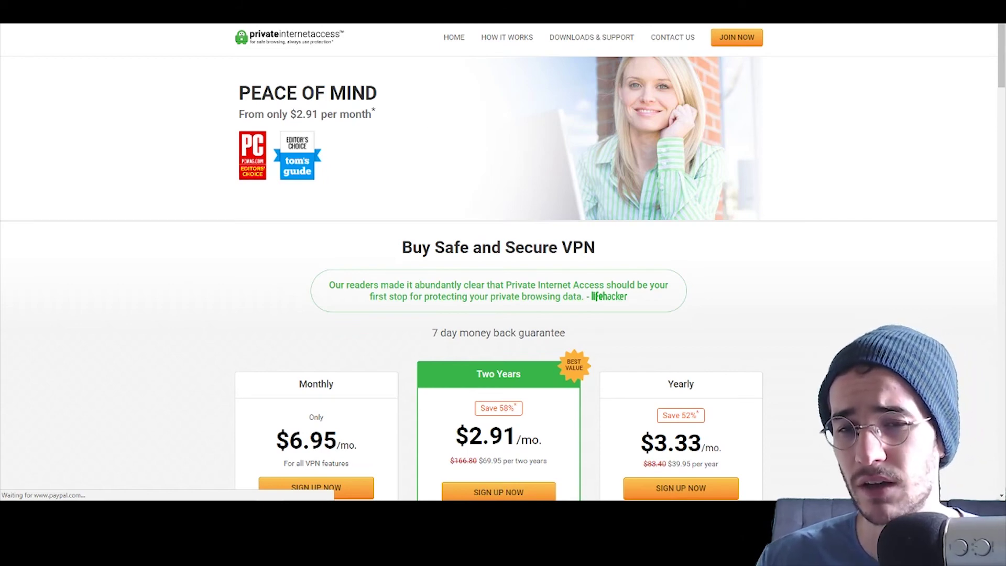
{"action": "scroll", "coordinate": [301, 230], "scroll_direction": "down", "scroll_amount": 3}
{"action": "scroll", "coordinate": [375, 251], "scroll_direction": "up", "scroll_amount": 2}
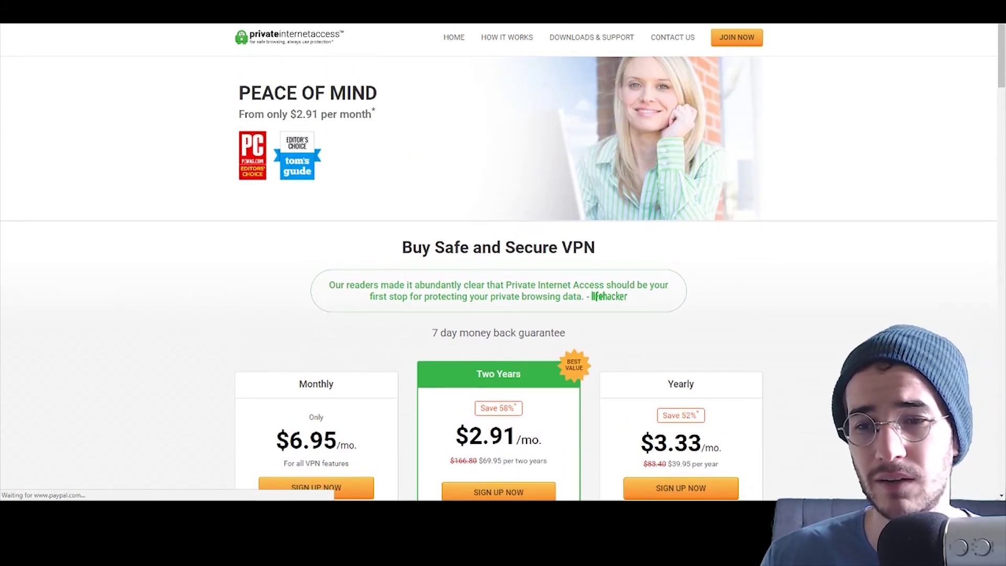